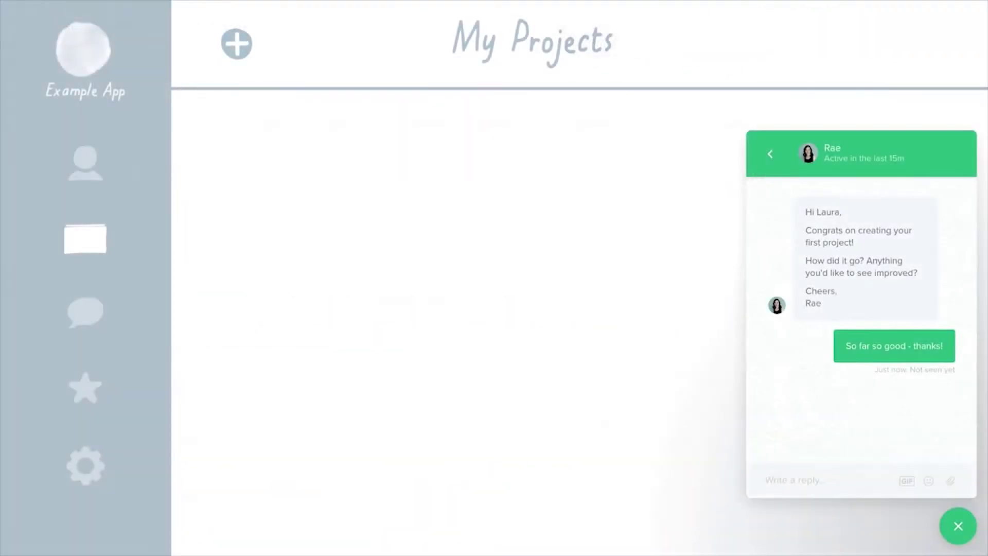
- Open the demo app's chat messenger and send the typed question to the support team
{"action": "left_click", "coordinate": [948, 535]}
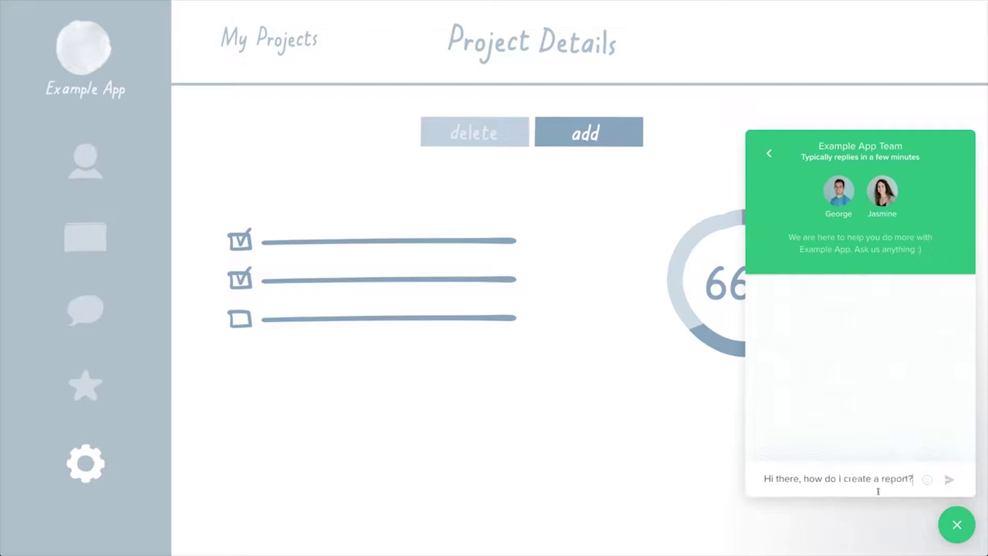
{"action": "left_click", "coordinate": [948, 479]}
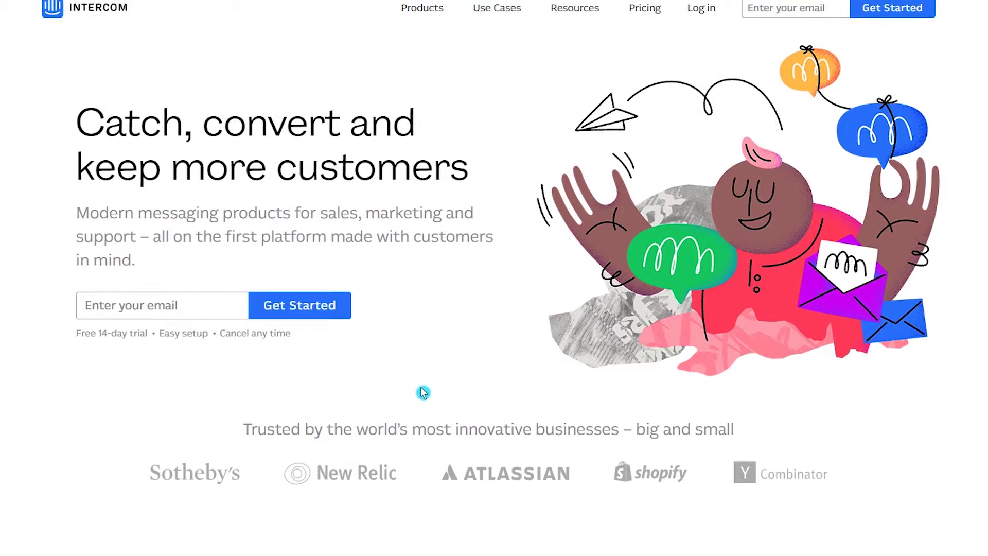
- Start entering an email address in the homepage's free-trial sign-up field
{"action": "left_click", "coordinate": [213, 303]}
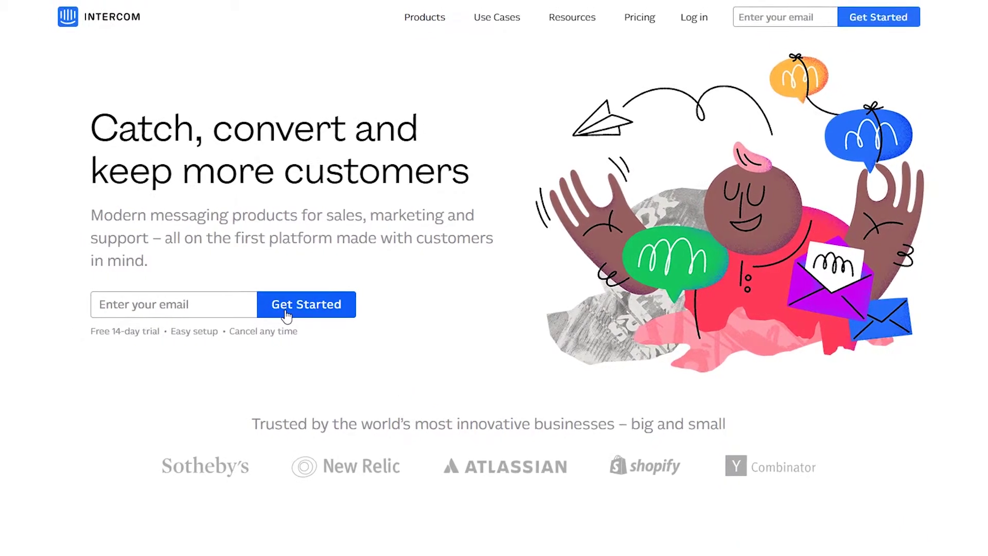
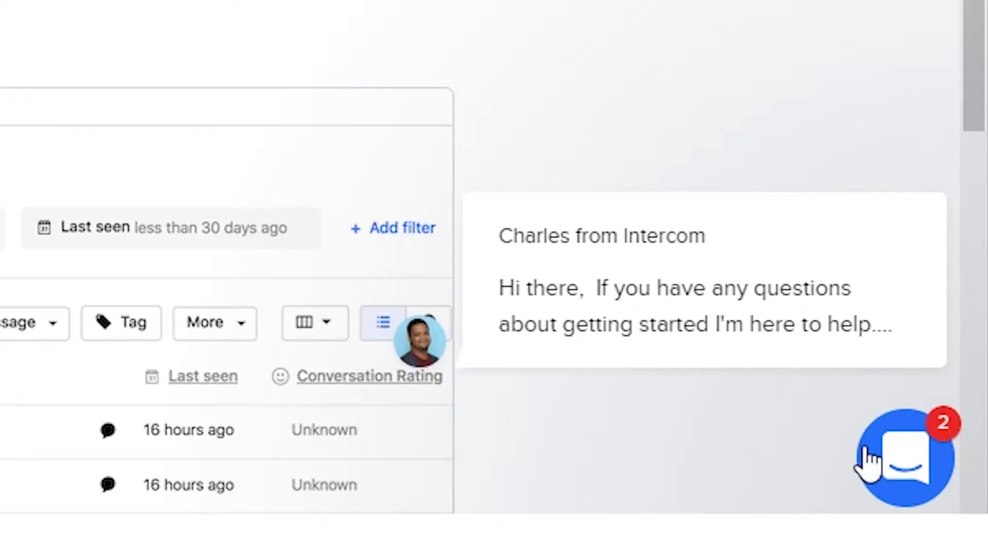
{"action": "left_click", "coordinate": [883, 473]}
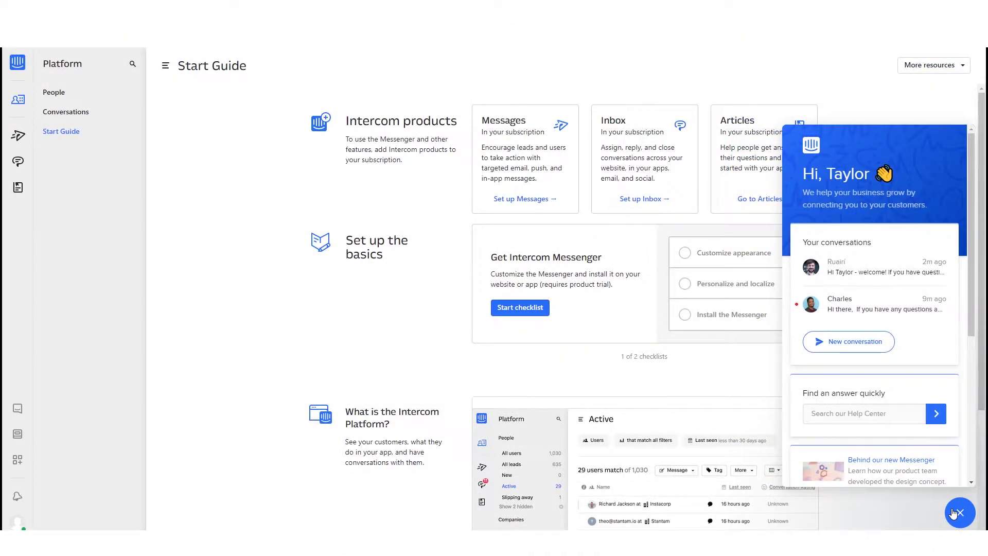
{"action": "left_click", "coordinate": [956, 512]}
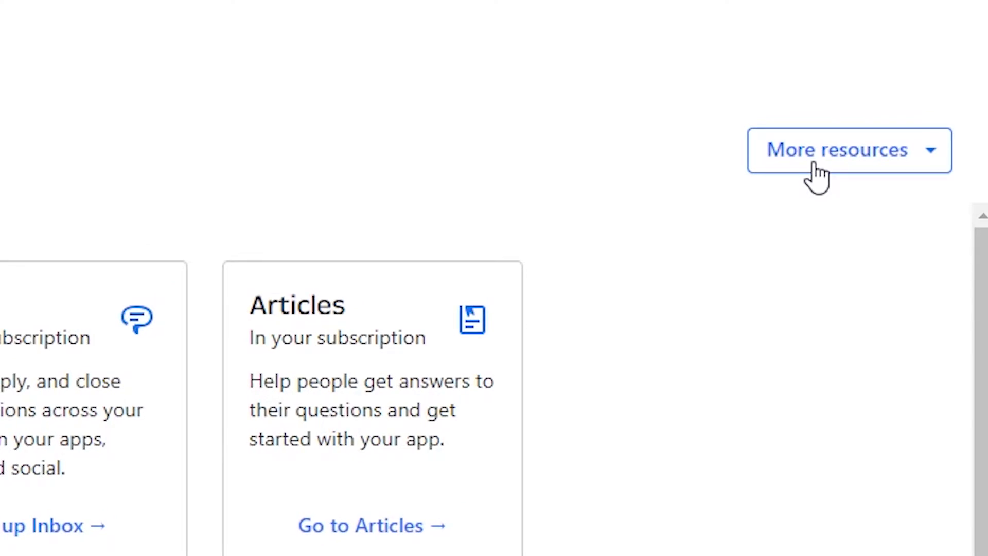
{"action": "left_click", "coordinate": [816, 175]}
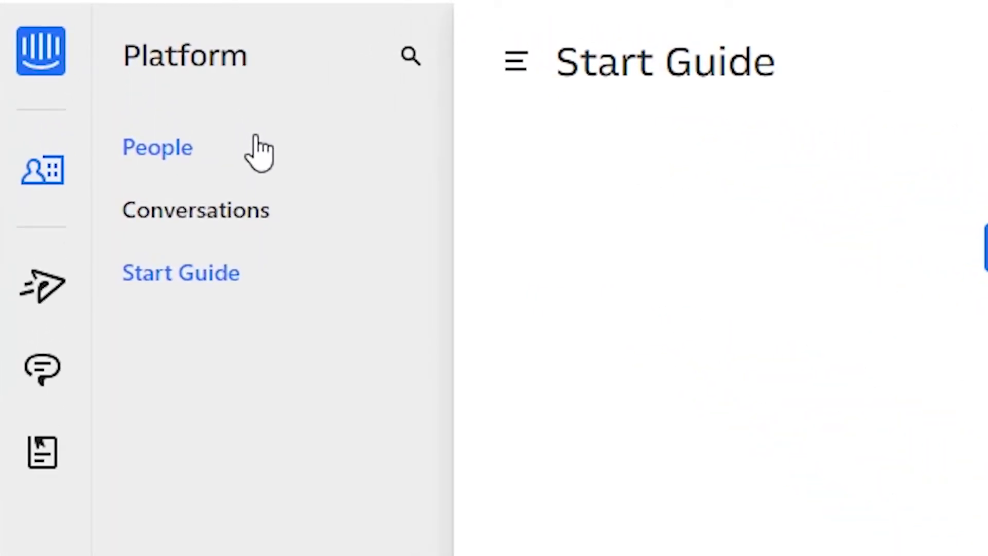
- Show All users with filters set to 'that match any filters', browsing Add filter without adding one
{"action": "left_click", "coordinate": [172, 147]}
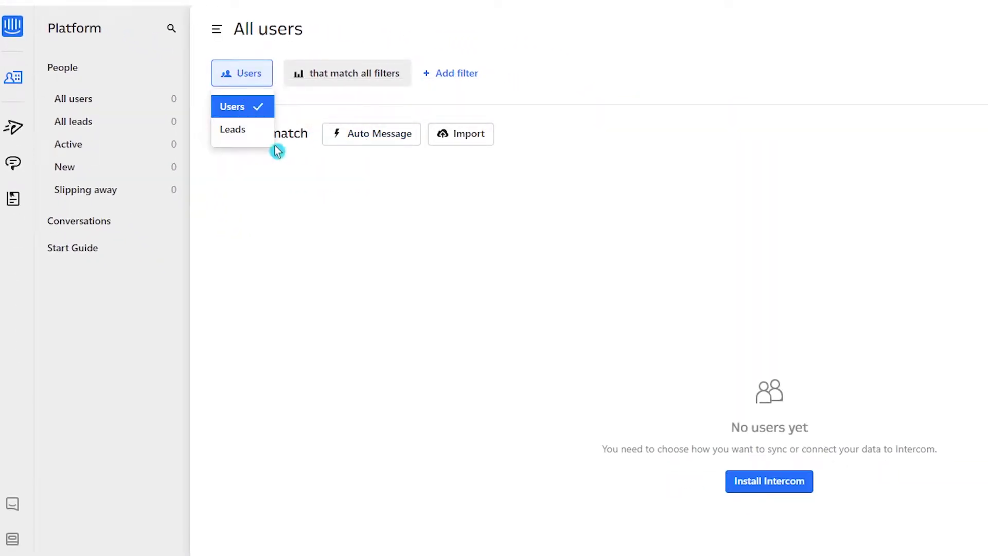
{"action": "left_click", "coordinate": [328, 80]}
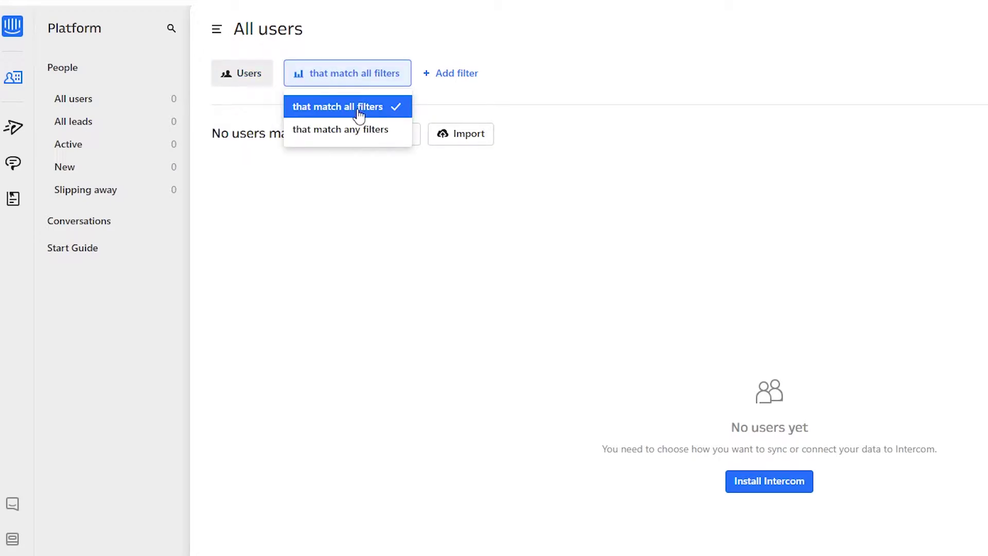
{"action": "left_click", "coordinate": [349, 132]}
{"action": "left_click", "coordinate": [429, 73]}
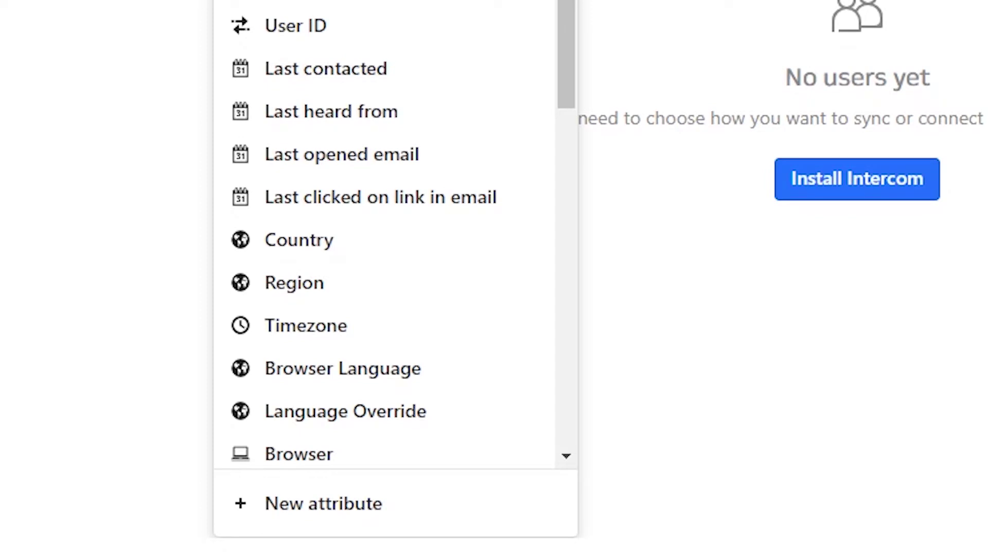
{"action": "scroll", "coordinate": [413, 231], "scroll_direction": "down", "scroll_amount": 2}
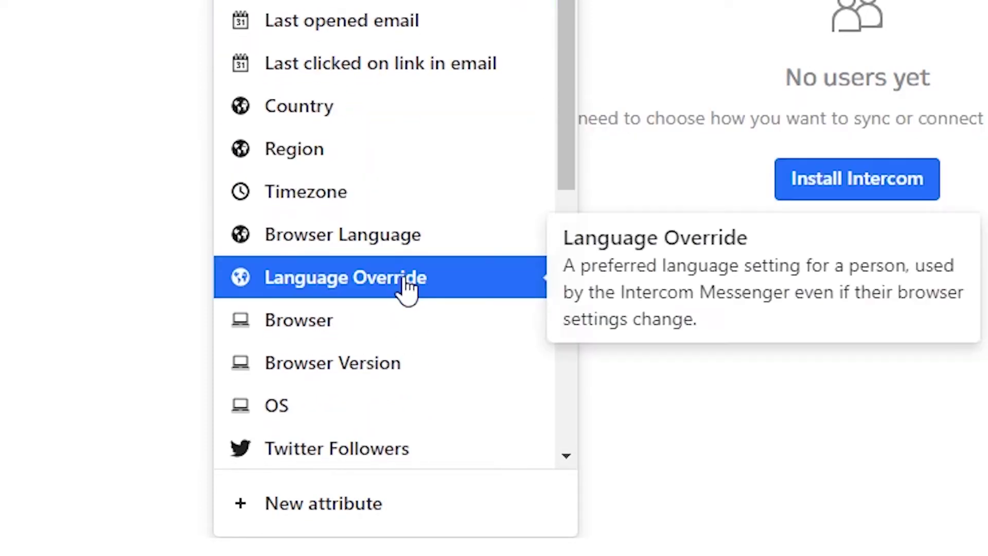
{"action": "scroll", "coordinate": [409, 282], "scroll_direction": "down", "scroll_amount": 3}
{"action": "scroll", "coordinate": [408, 287], "scroll_direction": "down", "scroll_amount": 3}
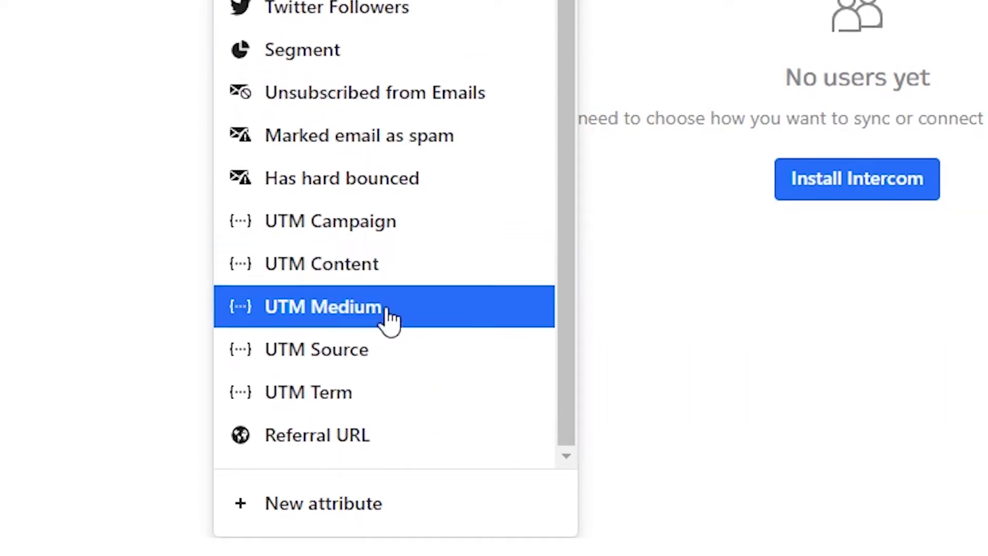
{"action": "mouse_move", "coordinate": [358, 490]}
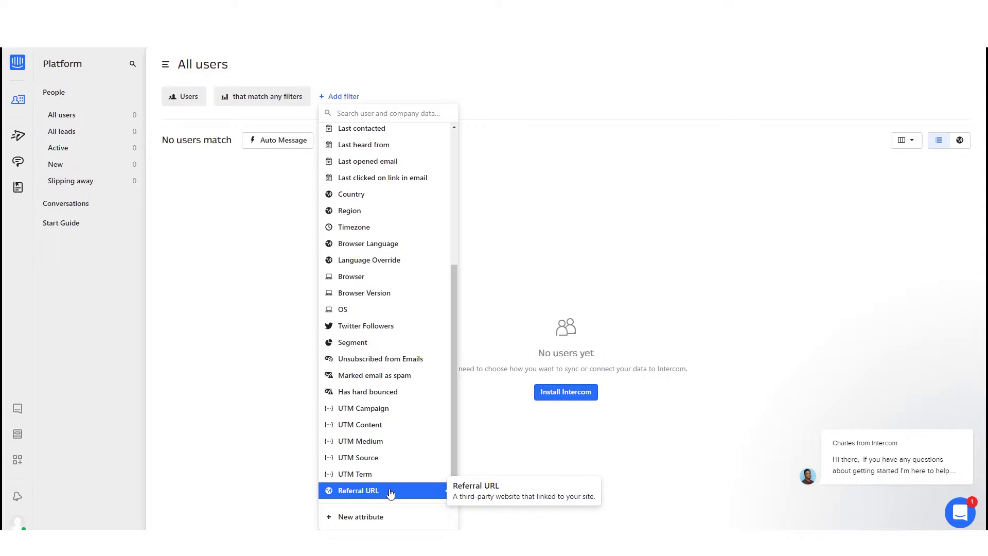
{"action": "left_click", "coordinate": [36, 114]}
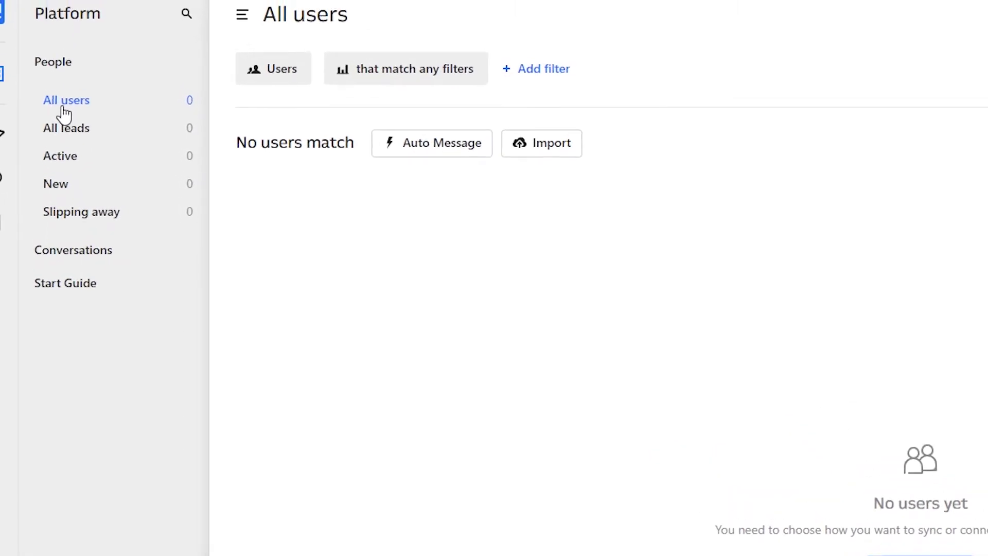
- Give the Messenger the last wallpaper pattern, then try a different wallpaper swatch
{"action": "left_click", "coordinate": [31, 144]}
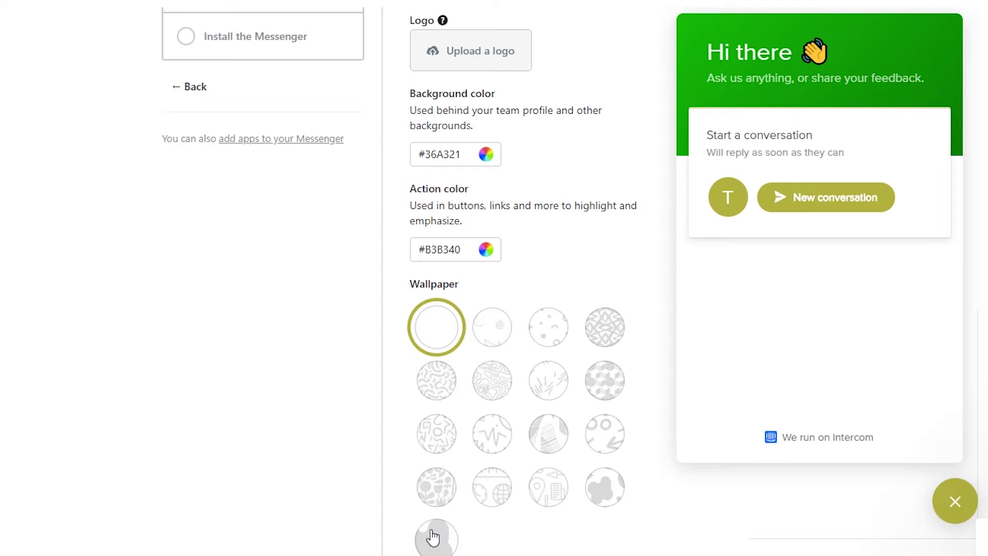
{"action": "left_click", "coordinate": [462, 441]}
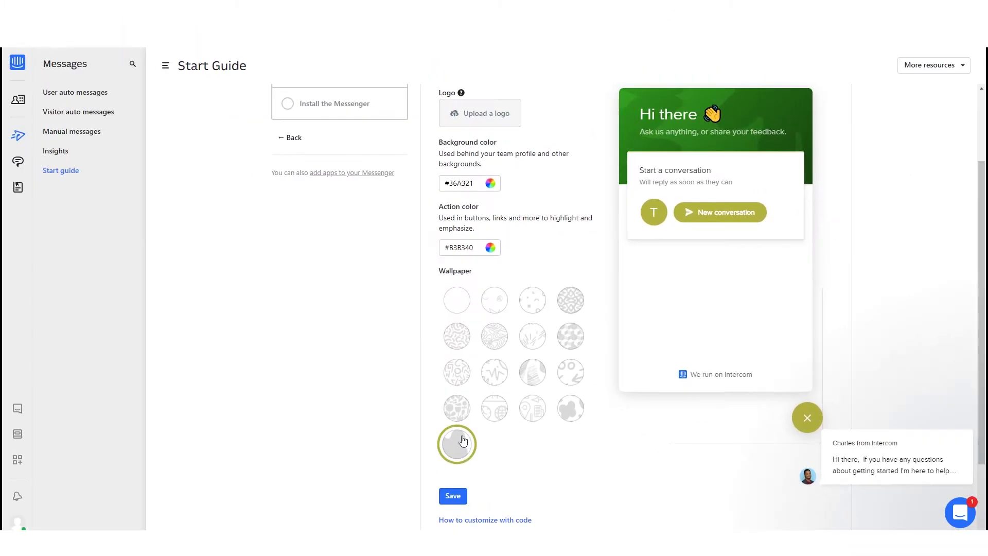
{"action": "left_click", "coordinate": [497, 370]}
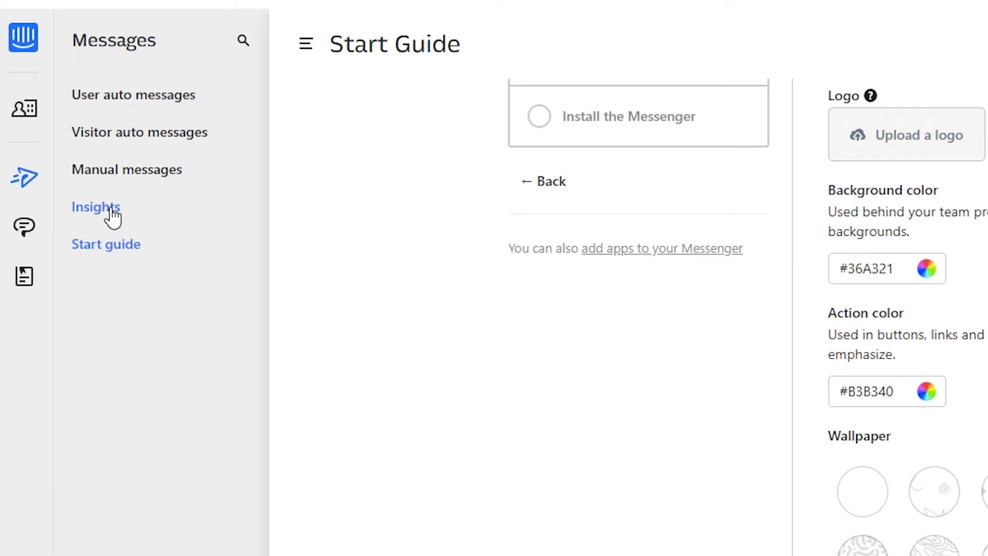
- Open Message insights and step the date range through Last 7, 28, then 90 days
{"action": "left_click", "coordinate": [112, 214]}
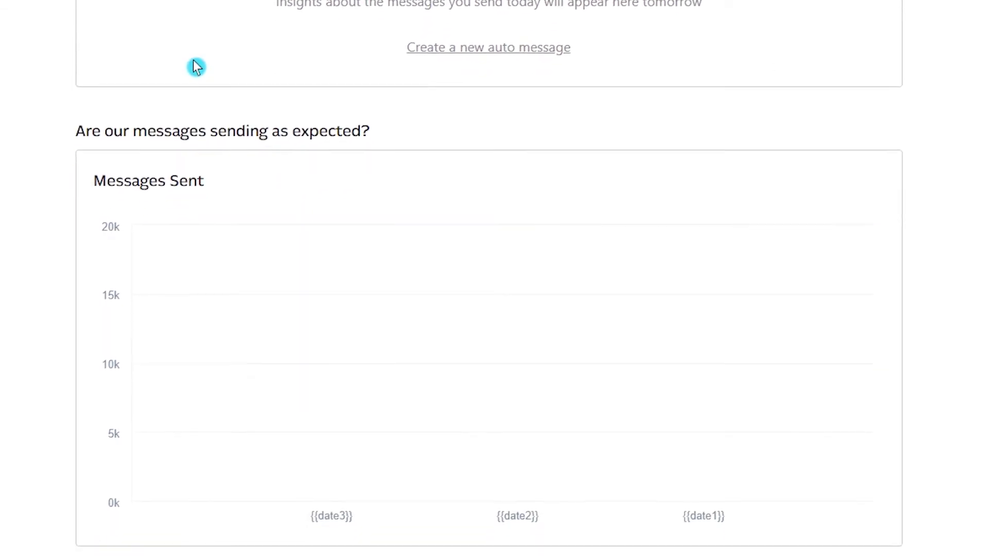
{"action": "scroll", "coordinate": [150, 178], "scroll_direction": "down", "scroll_amount": 2}
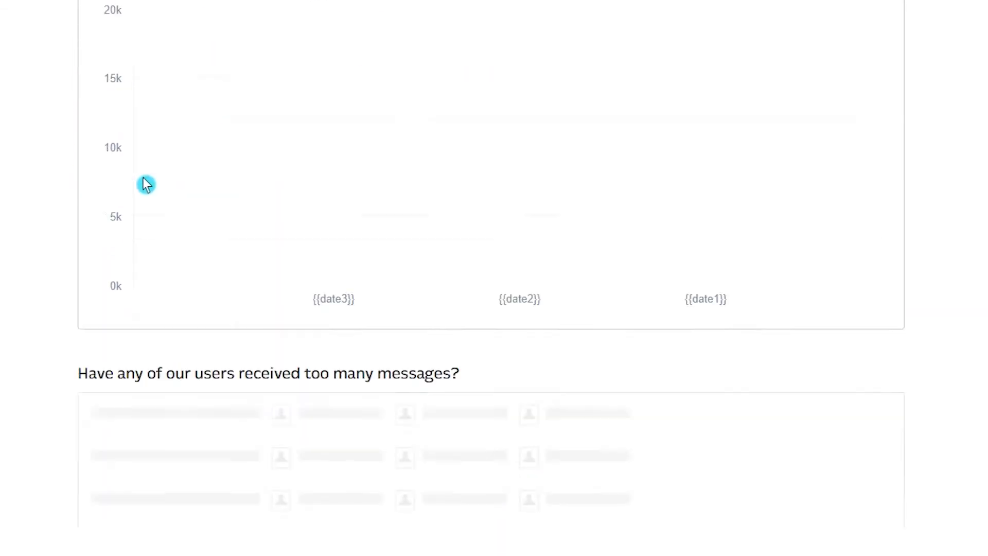
{"action": "scroll", "coordinate": [146, 183], "scroll_direction": "down", "scroll_amount": 2}
{"action": "scroll", "coordinate": [146, 189], "scroll_direction": "down", "scroll_amount": 1}
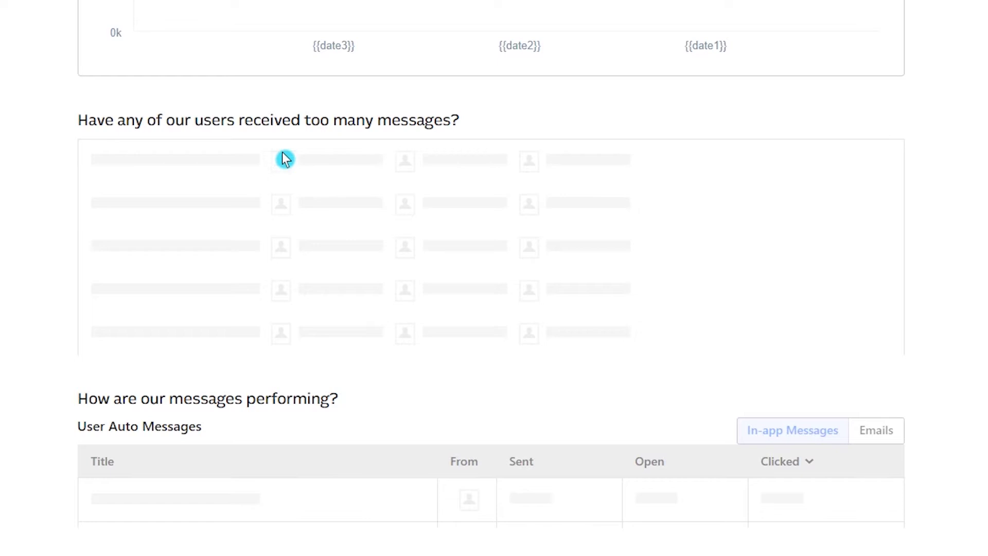
{"action": "scroll", "coordinate": [240, 178], "scroll_direction": "down", "scroll_amount": 1}
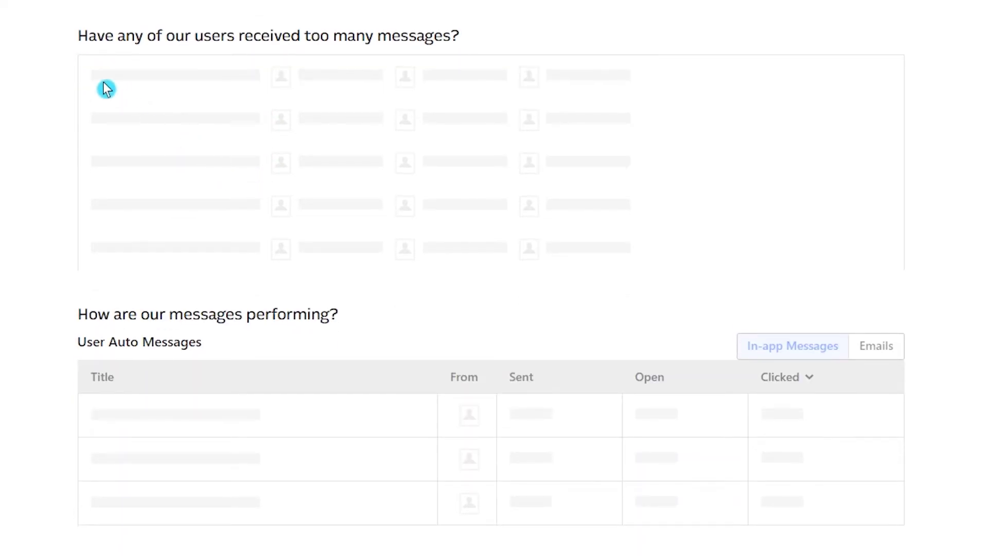
{"action": "scroll", "coordinate": [117, 123], "scroll_direction": "up", "scroll_amount": 2}
{"action": "scroll", "coordinate": [386, 116], "scroll_direction": "up", "scroll_amount": 5}
{"action": "scroll", "coordinate": [695, 62], "scroll_direction": "up", "scroll_amount": 1}
{"action": "scroll", "coordinate": [695, 73], "scroll_direction": "up", "scroll_amount": 1}
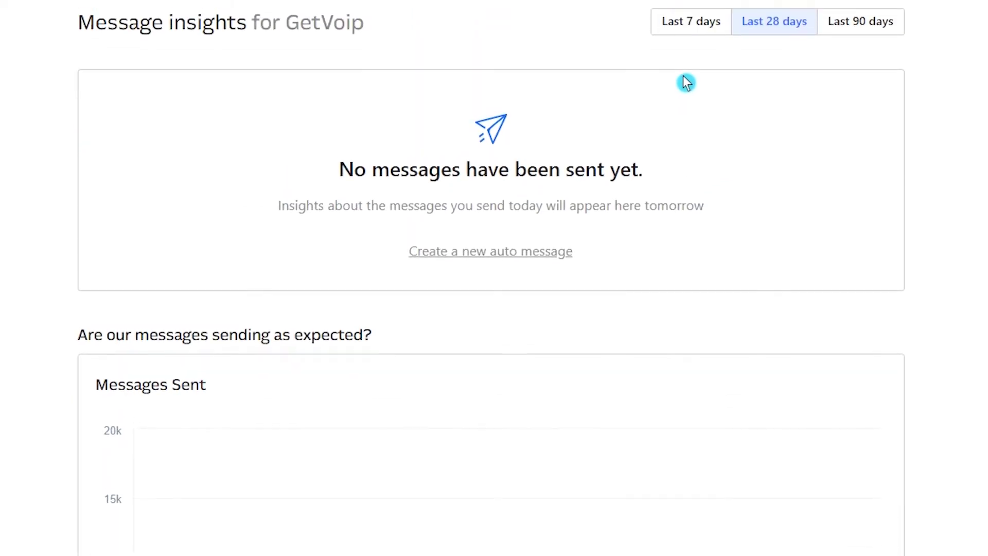
{"action": "scroll", "coordinate": [687, 109], "scroll_direction": "up", "scroll_amount": 2}
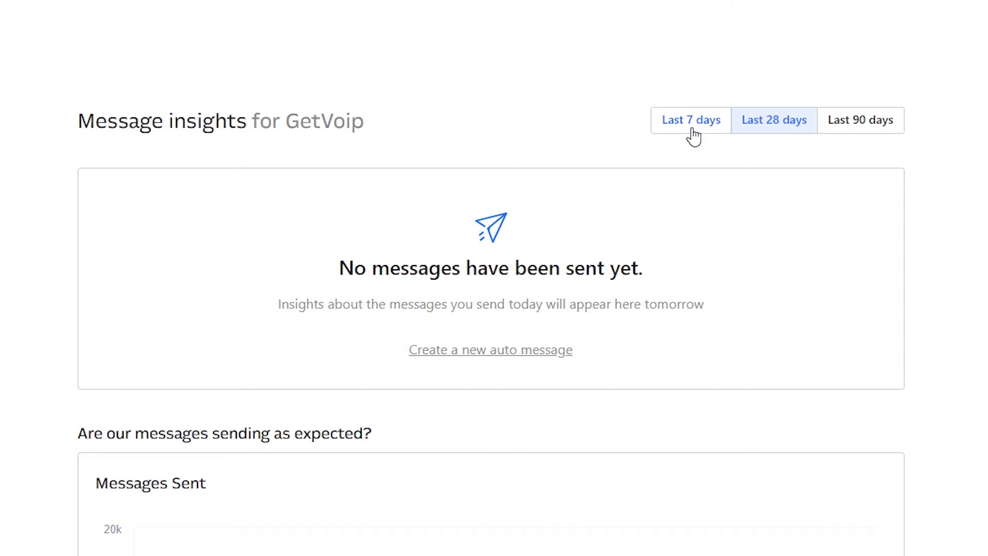
{"action": "left_click", "coordinate": [693, 135]}
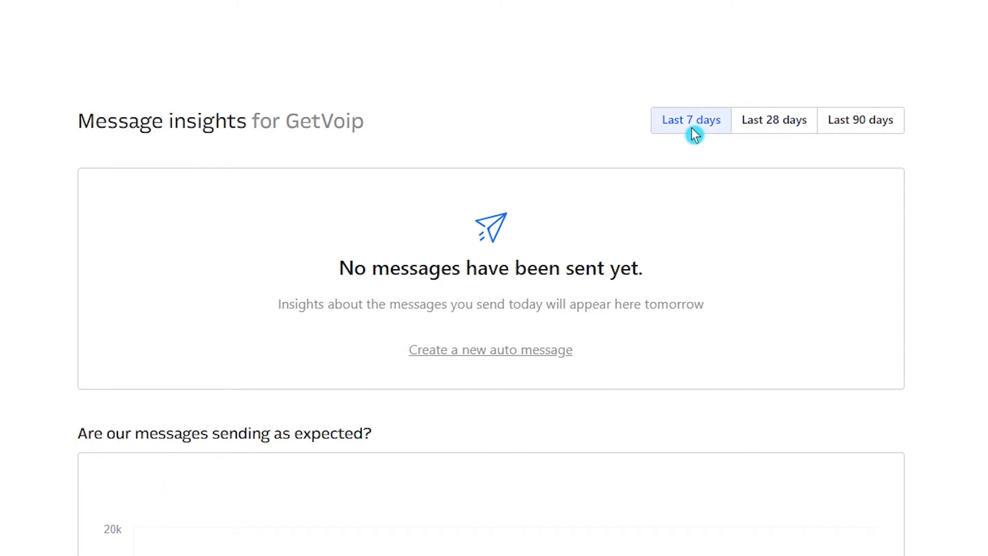
{"action": "left_click", "coordinate": [777, 134]}
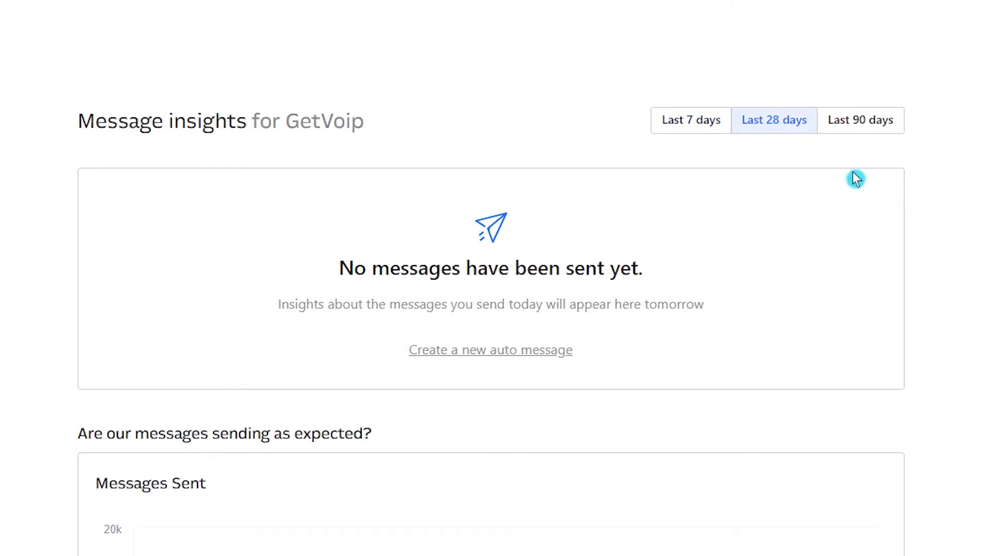
{"action": "left_click", "coordinate": [856, 141]}
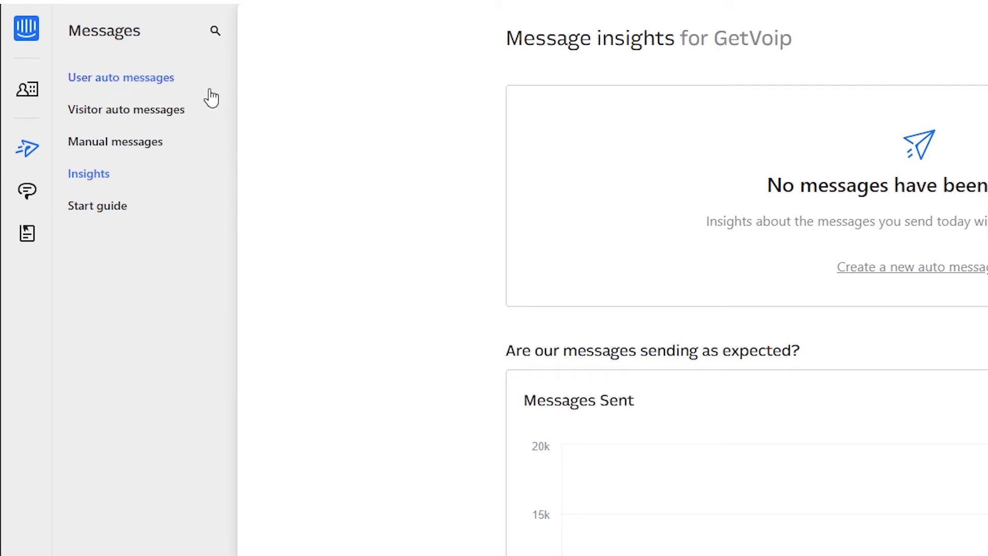
- Open User auto messages, then view a recent messenger conversation and return to the messenger home
{"action": "left_click", "coordinate": [168, 82]}
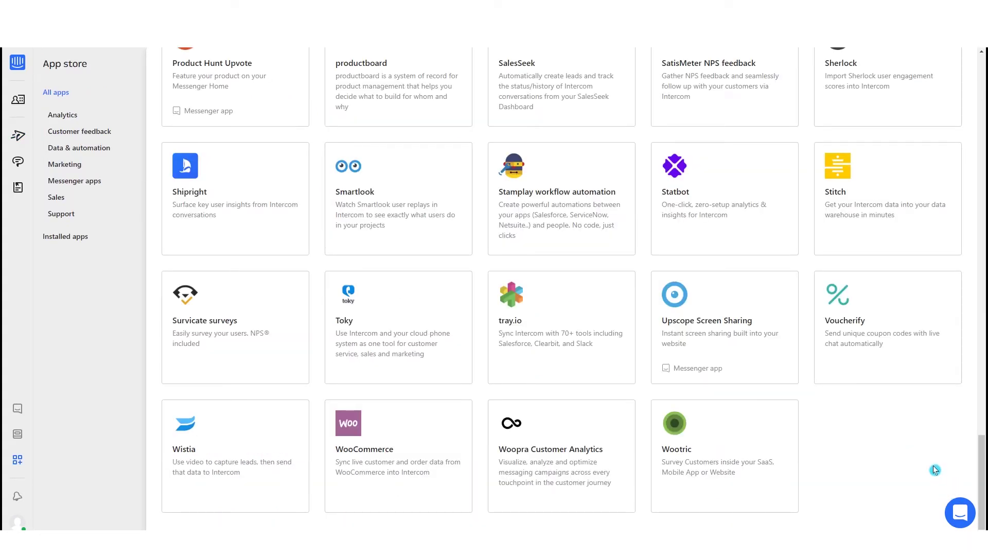
{"action": "left_click", "coordinate": [959, 512]}
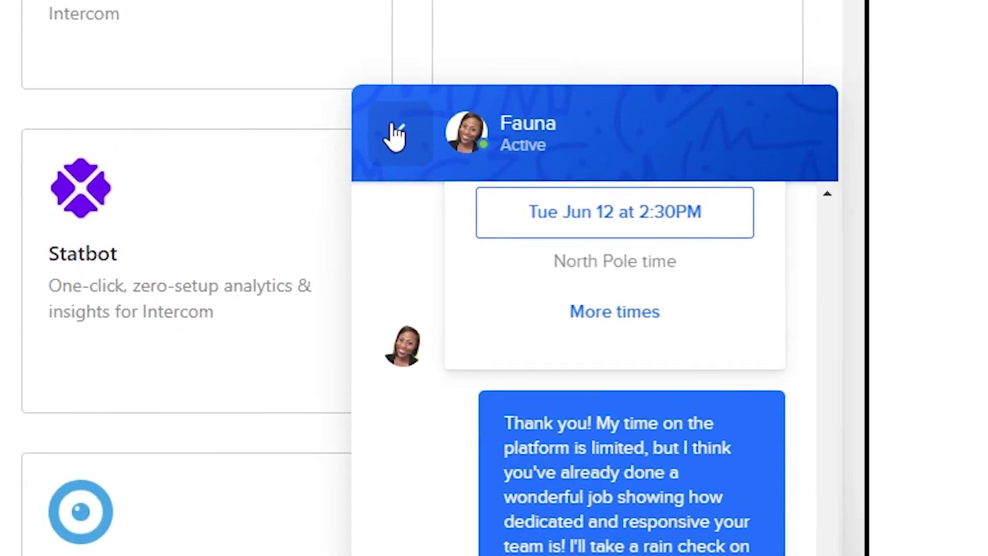
{"action": "left_click", "coordinate": [503, 139]}
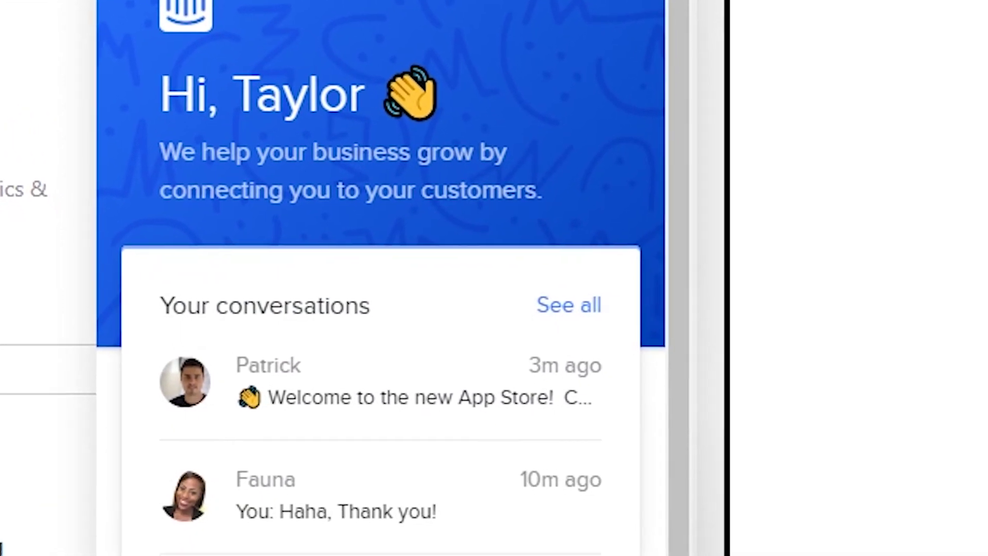
{"action": "scroll", "coordinate": [520, 540], "scroll_direction": "down", "scroll_amount": 3}
{"action": "scroll", "coordinate": [519, 540], "scroll_direction": "up", "scroll_amount": 3}
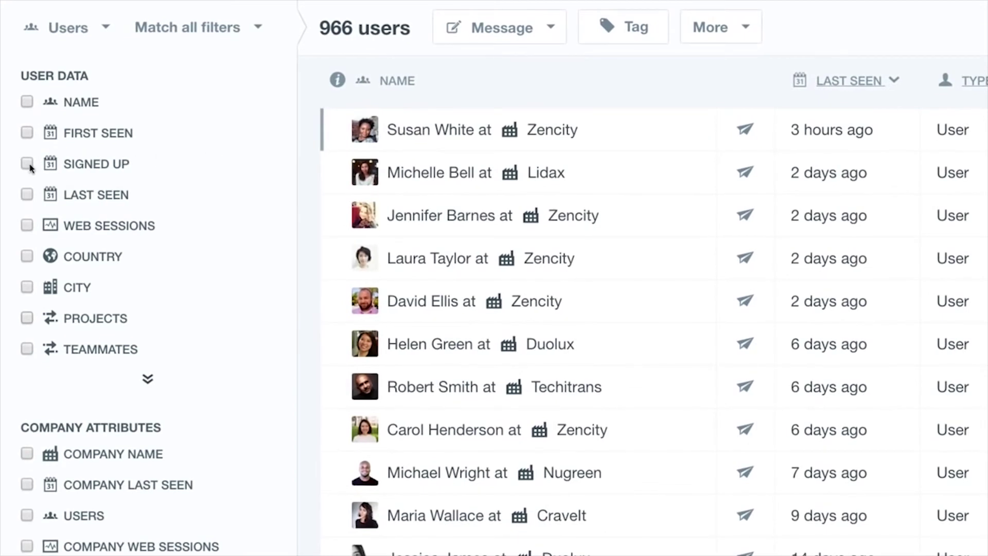
- Filter users on Signed up less than 10 days, then swap to Last seen more than 30 days
{"action": "left_click", "coordinate": [27, 165]}
{"action": "left_click", "coordinate": [48, 269]}
{"action": "type", "text": "10"}
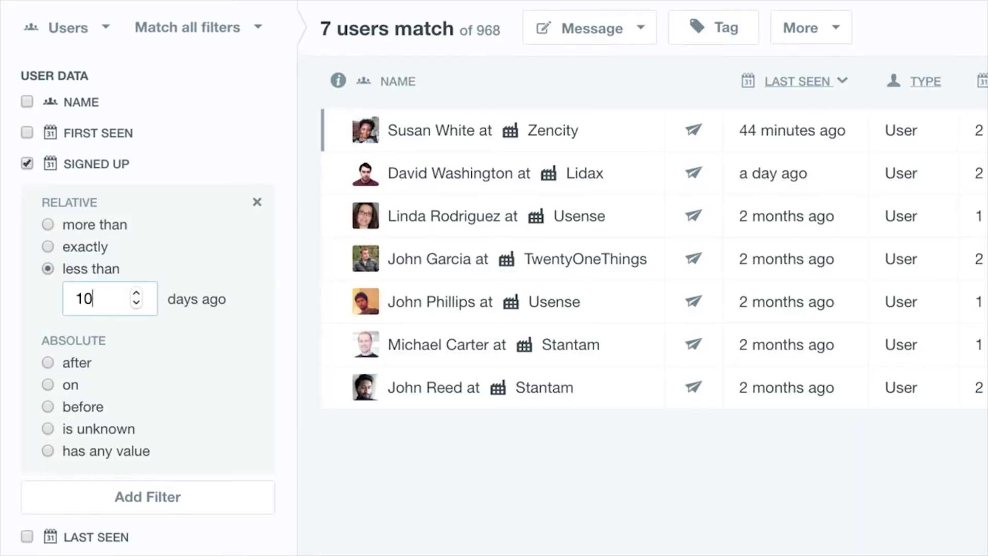
{"action": "left_click", "coordinate": [27, 164]}
{"action": "left_click", "coordinate": [27, 195]}
{"action": "left_click", "coordinate": [48, 255]}
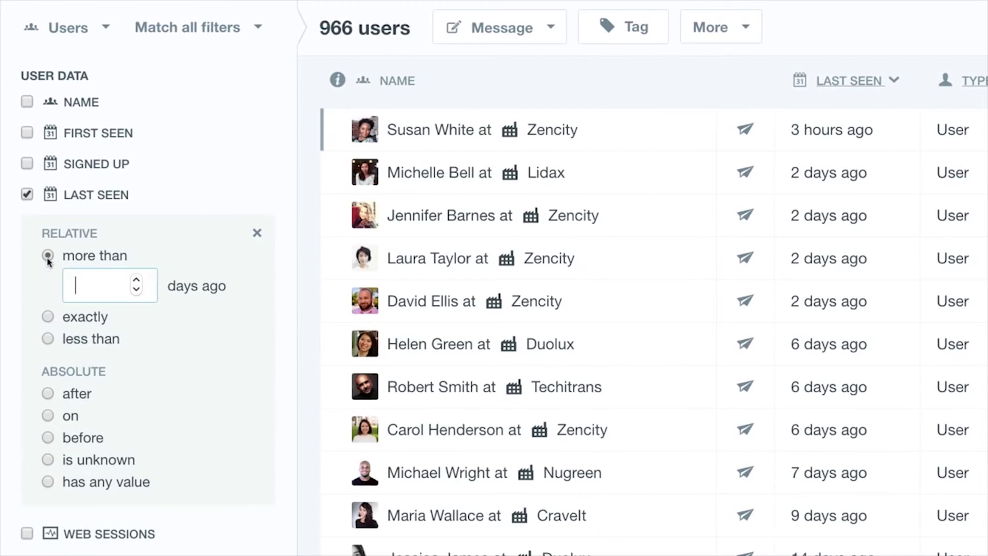
{"action": "type", "text": "30"}
- Replace the Last seen filter with Projects more than 0, and add a new line after the sign-off
{"action": "left_click", "coordinate": [27, 195]}
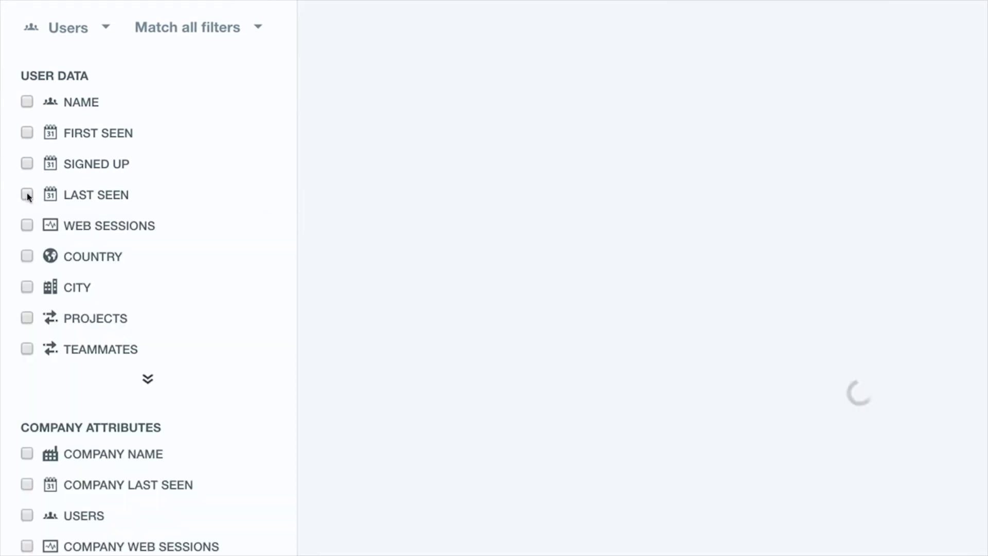
{"action": "left_click", "coordinate": [27, 317]}
{"action": "left_click", "coordinate": [48, 359]}
{"action": "type", "text": "0"}
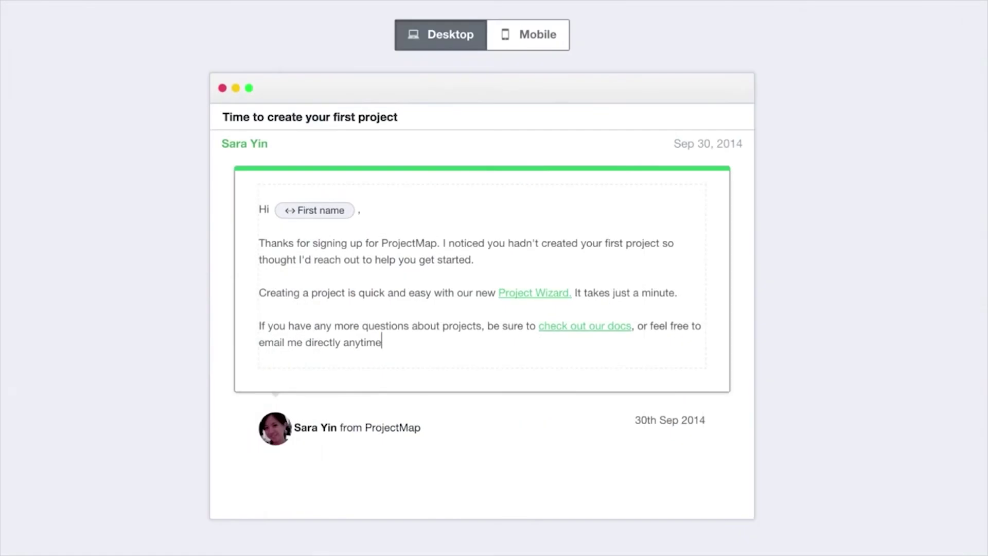
{"action": "type", "text": "All the best,"}
{"action": "key", "text": "Return"}
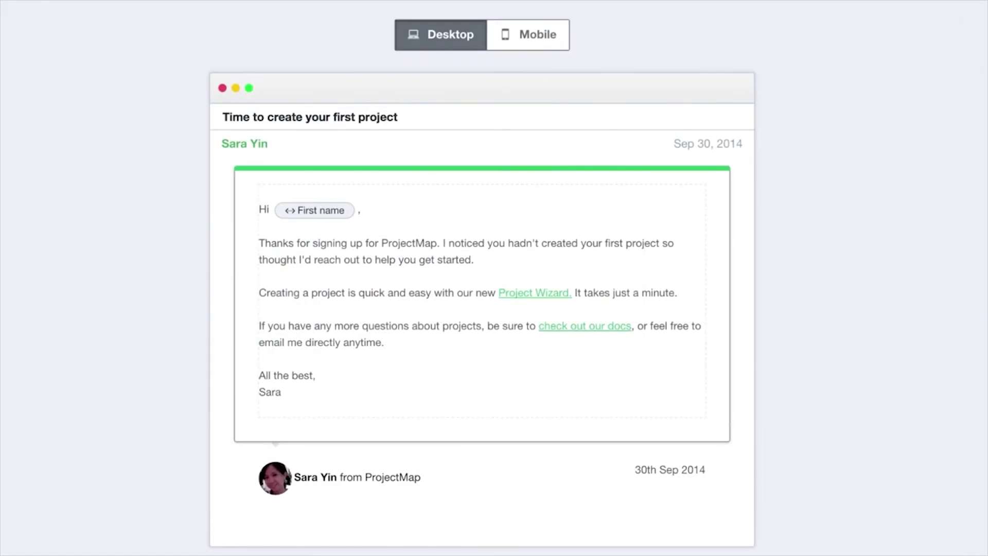